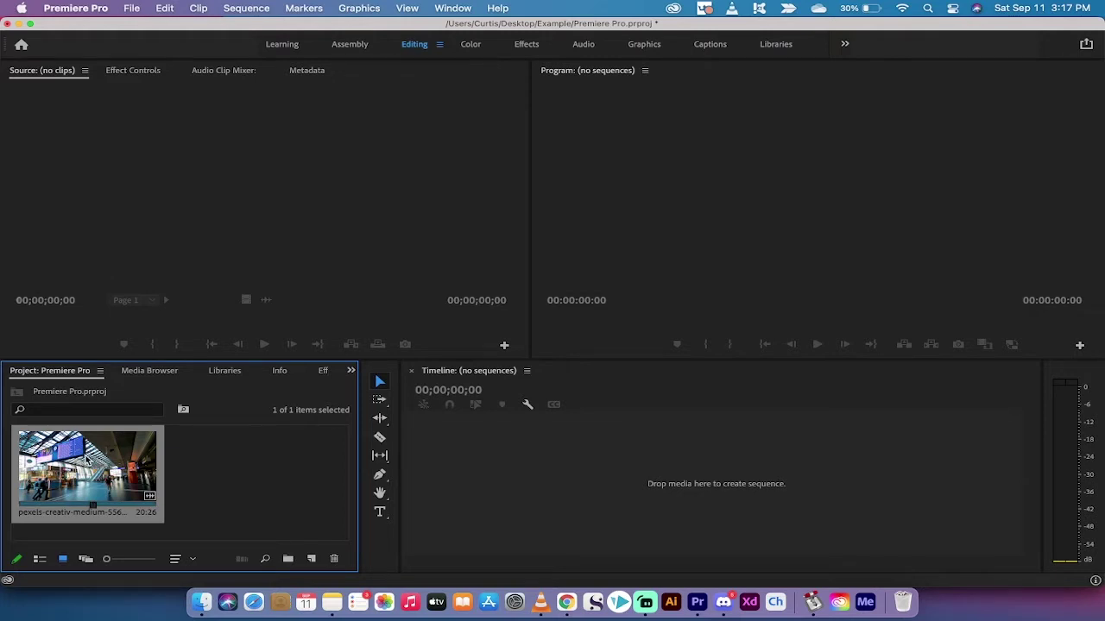
# - Drag the station clip onto the Timeline to create a sequence and mute audio track A1
pyautogui.moveTo(79, 460)
pyautogui.mouseDown()
pyautogui.moveTo(425, 438)
pyautogui.moveTo(503, 470)
pyautogui.mouseUp()
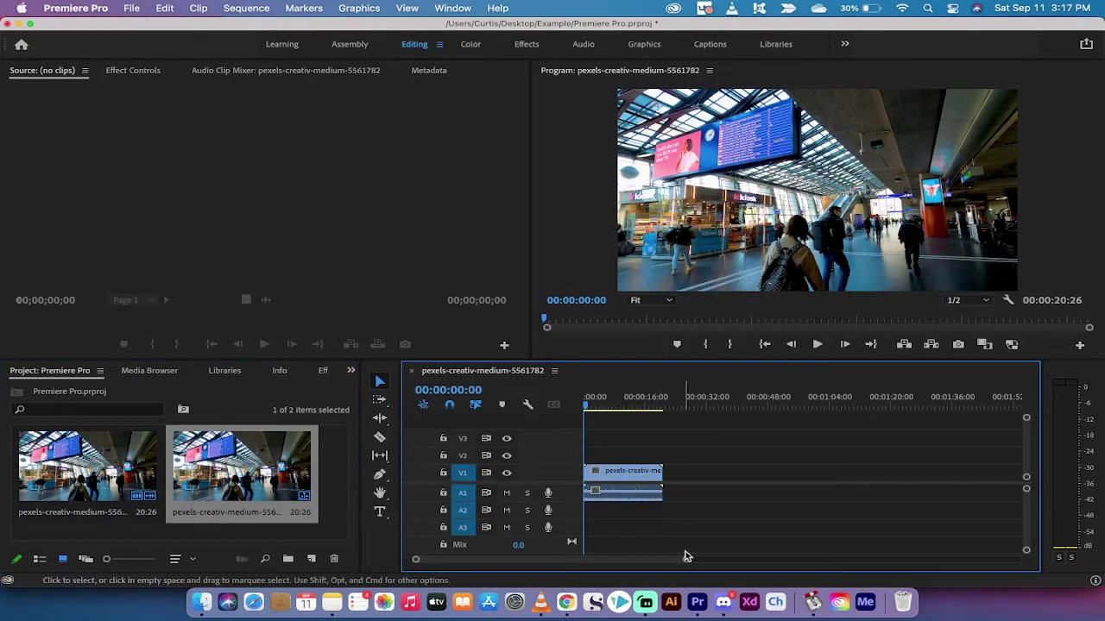
pyautogui.moveTo(686, 560); pyautogui.dragTo(629, 559)
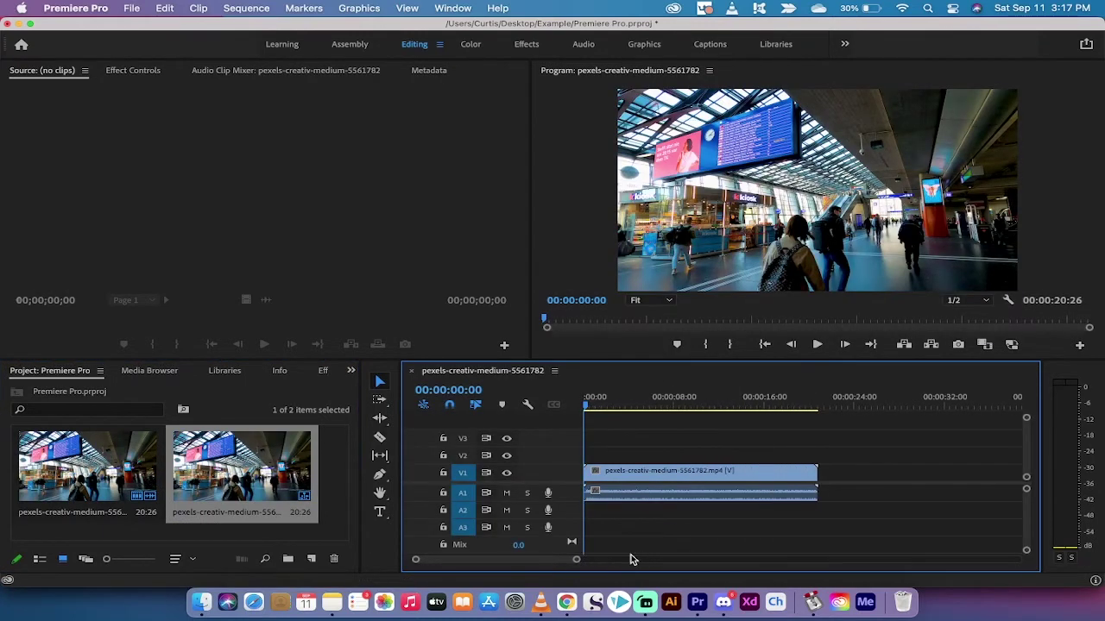
pyautogui.click(628, 495)
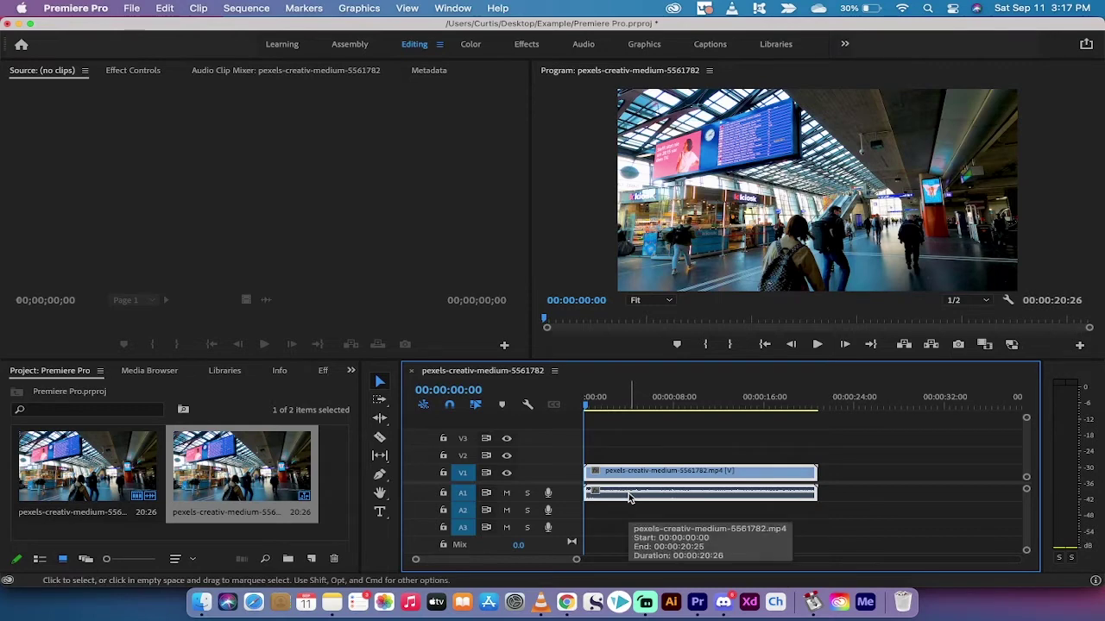
pyautogui.click(547, 494)
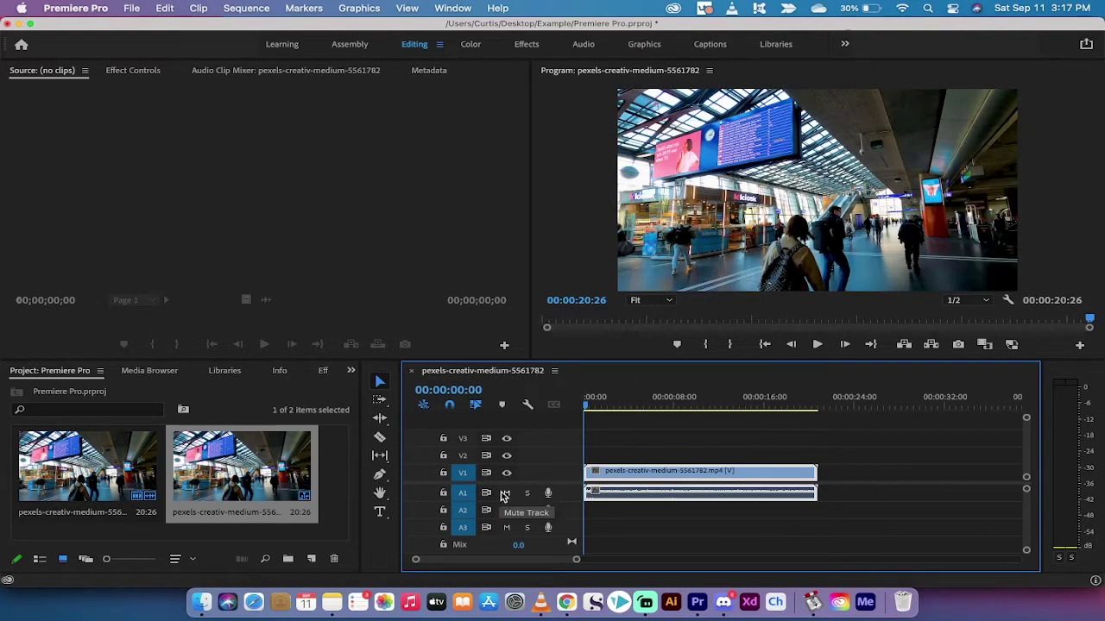
pyautogui.click(506, 493)
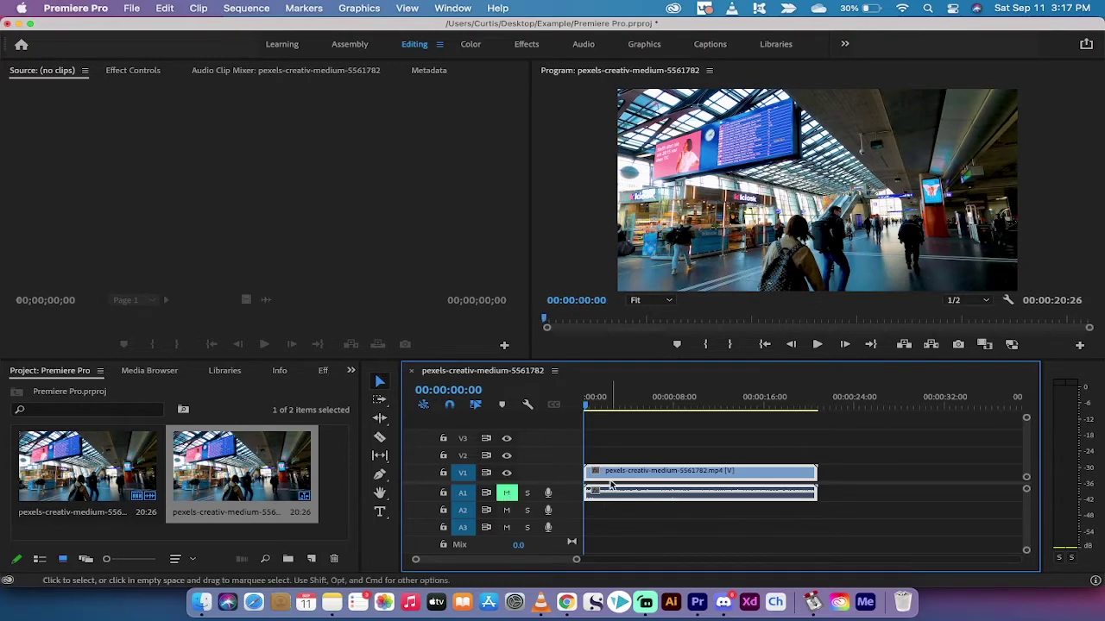
# - Preview the footage, scrubbing to about eight seconds, then return the playhead to the start
pyautogui.press('space')
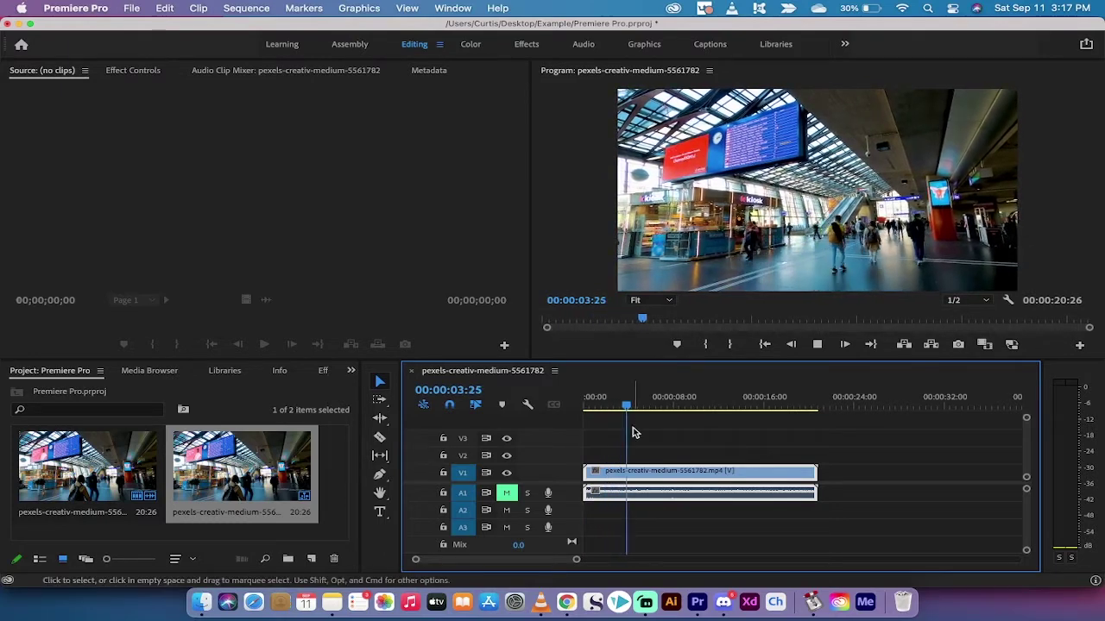
pyautogui.press('space')
pyautogui.moveTo(641, 407); pyautogui.dragTo(675, 411)
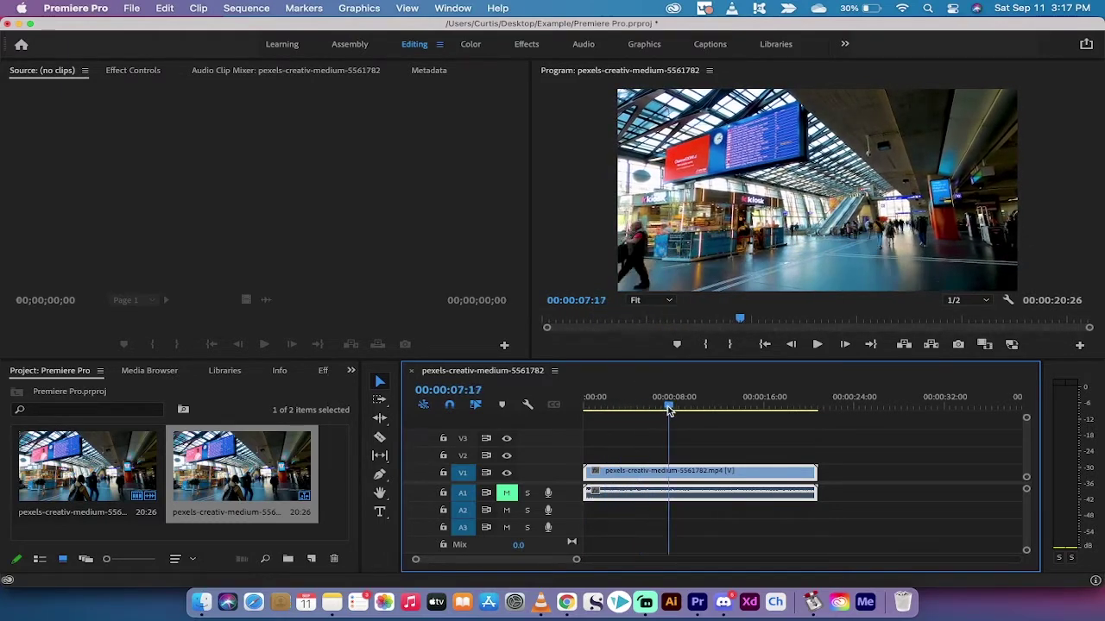
pyautogui.press('space')
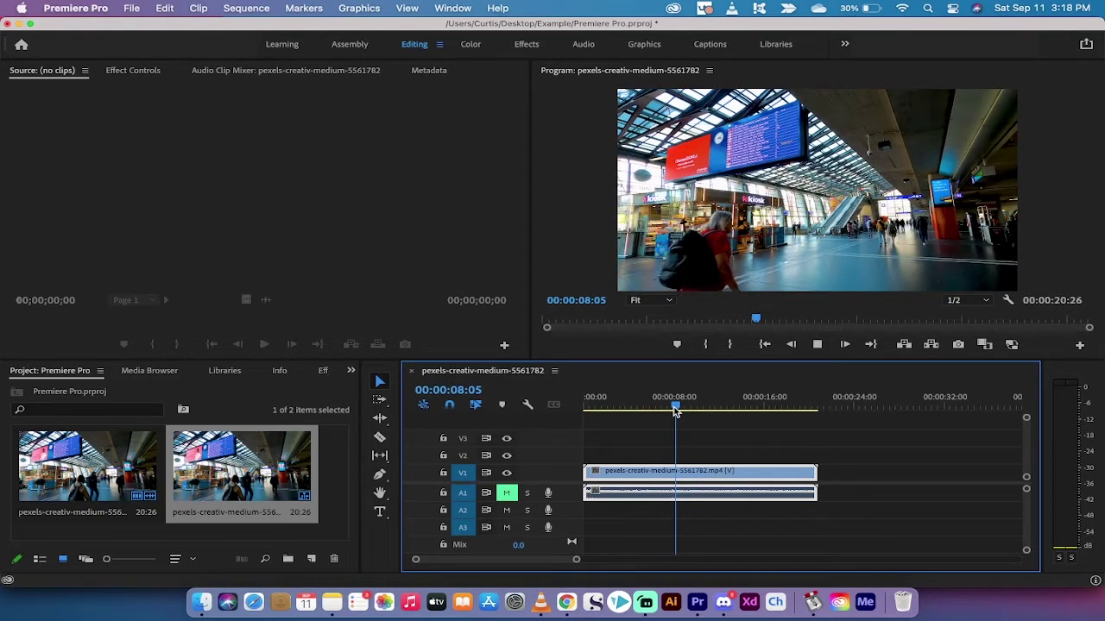
pyautogui.press('space')
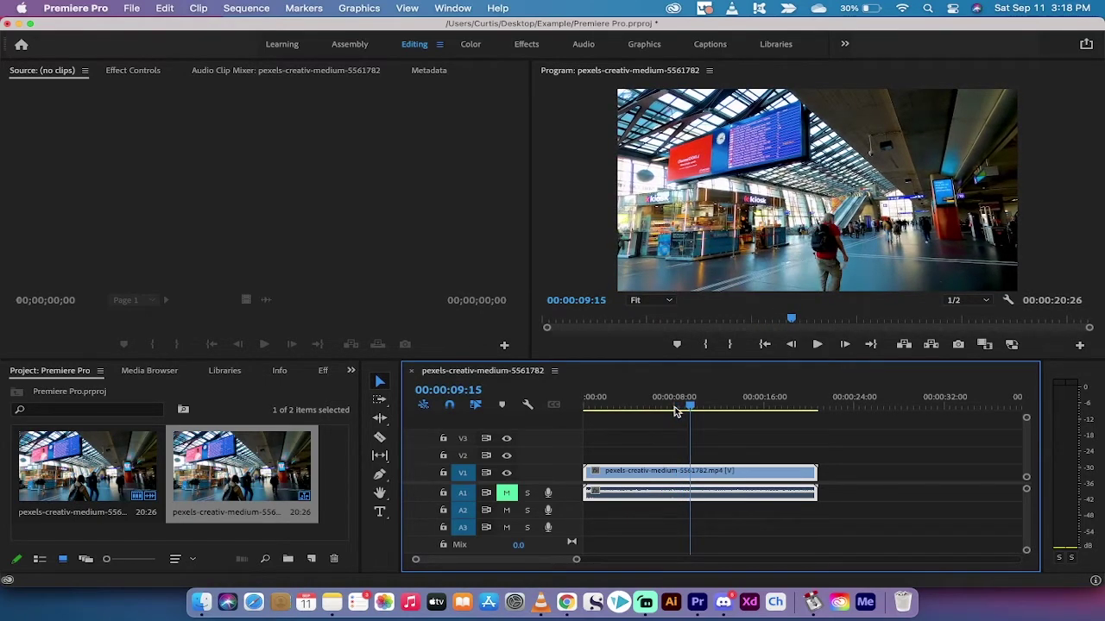
pyautogui.press('Home')
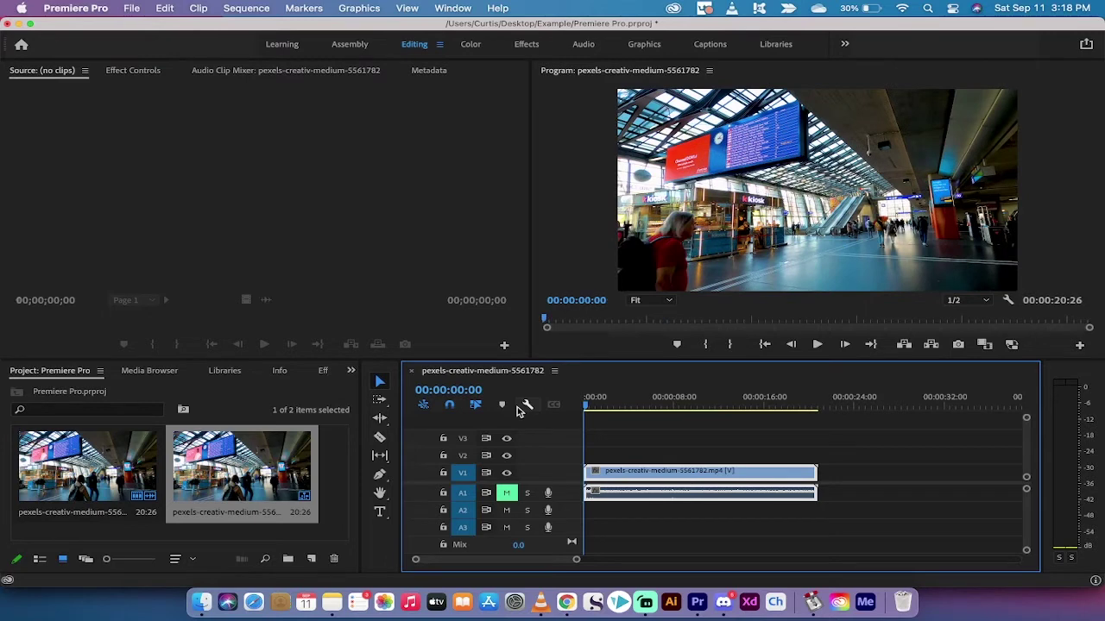
pyautogui.click(201, 602)
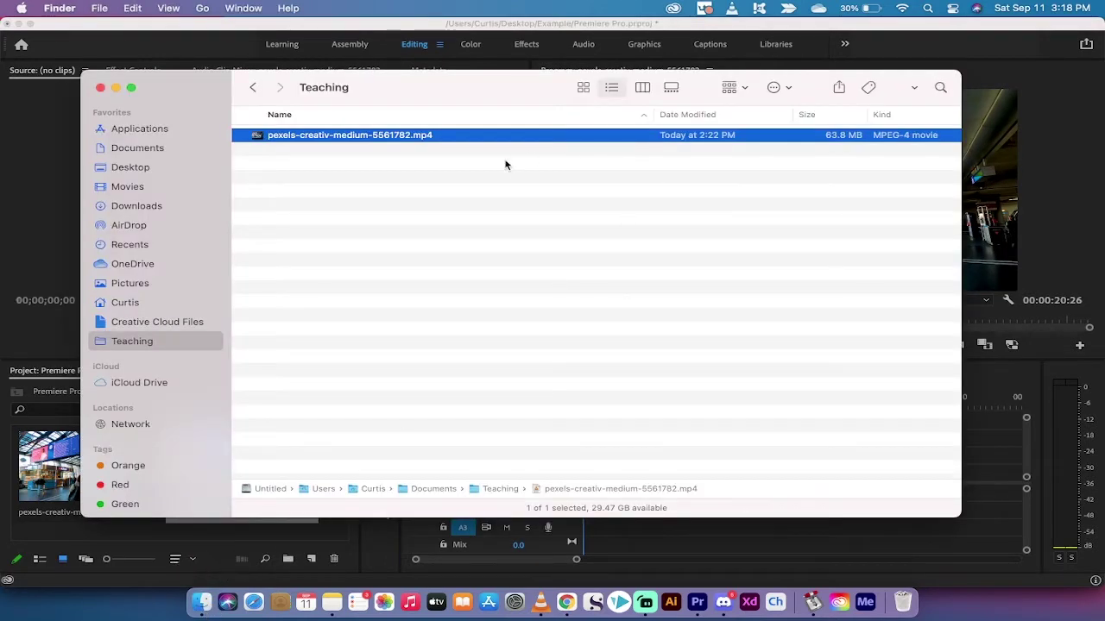
pyautogui.rightClick(422, 140)
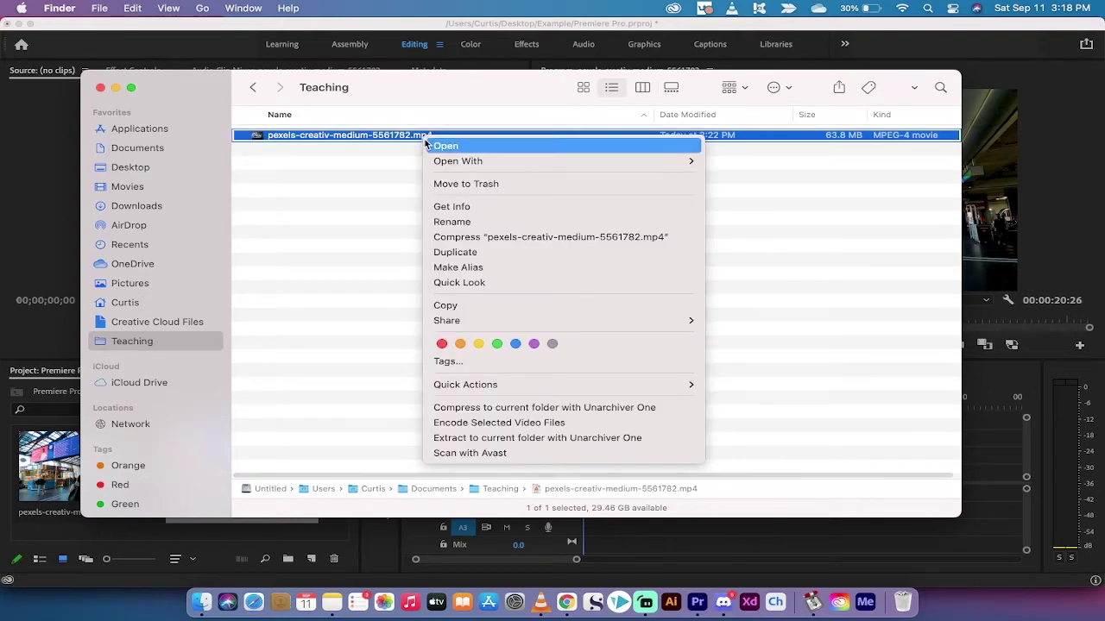
pyautogui.click(440, 205)
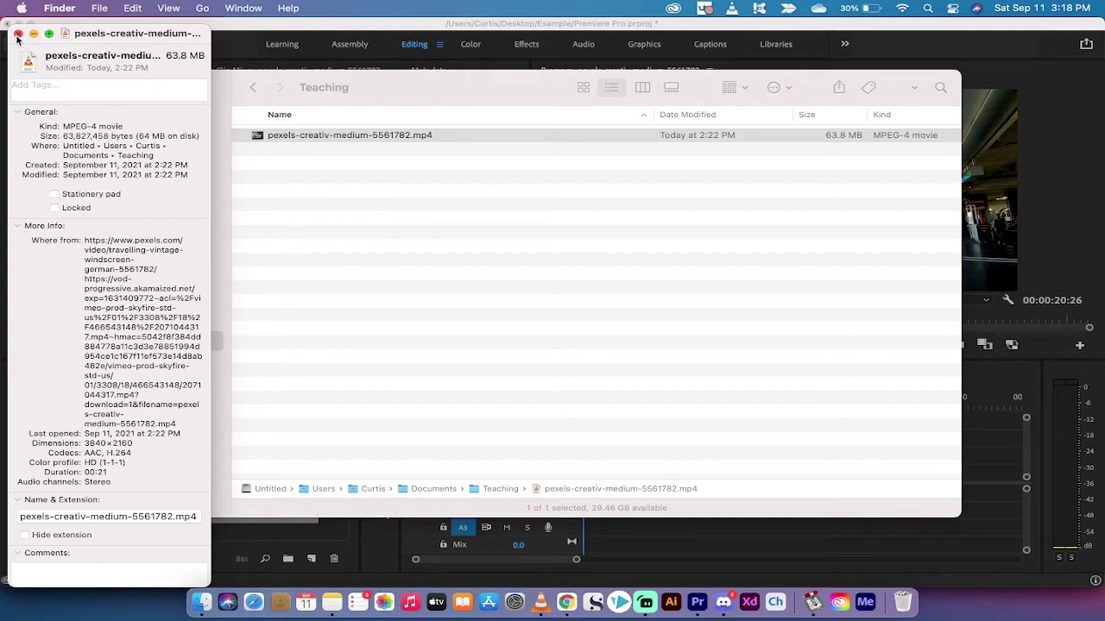
pyautogui.moveTo(134, 443); pyautogui.dragTo(80, 443)
pyautogui.click(18, 33)
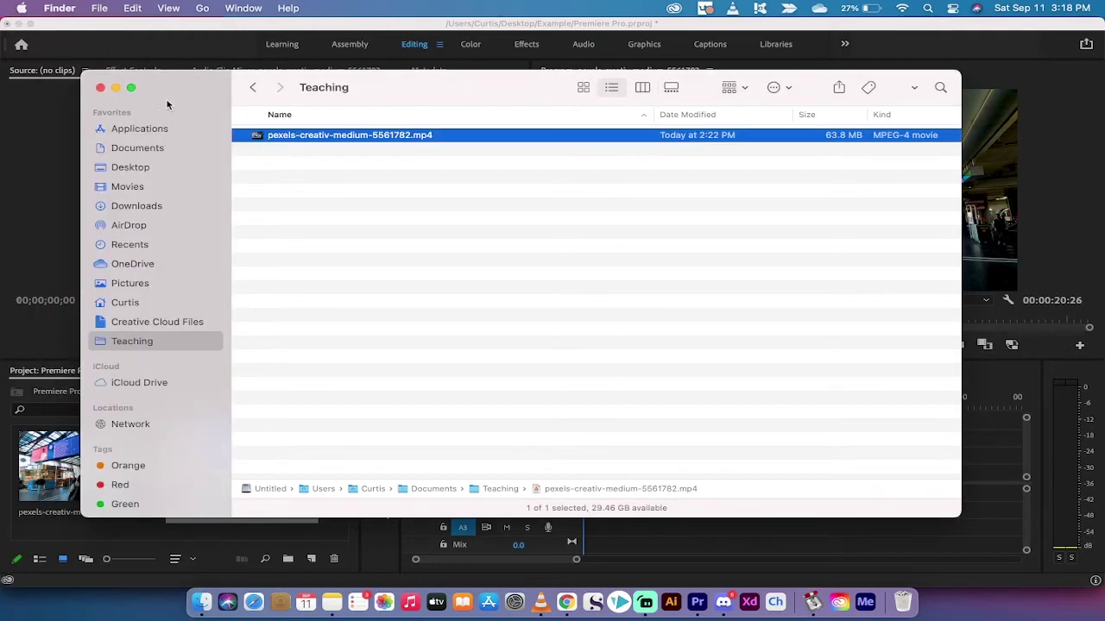
pyautogui.click(207, 28)
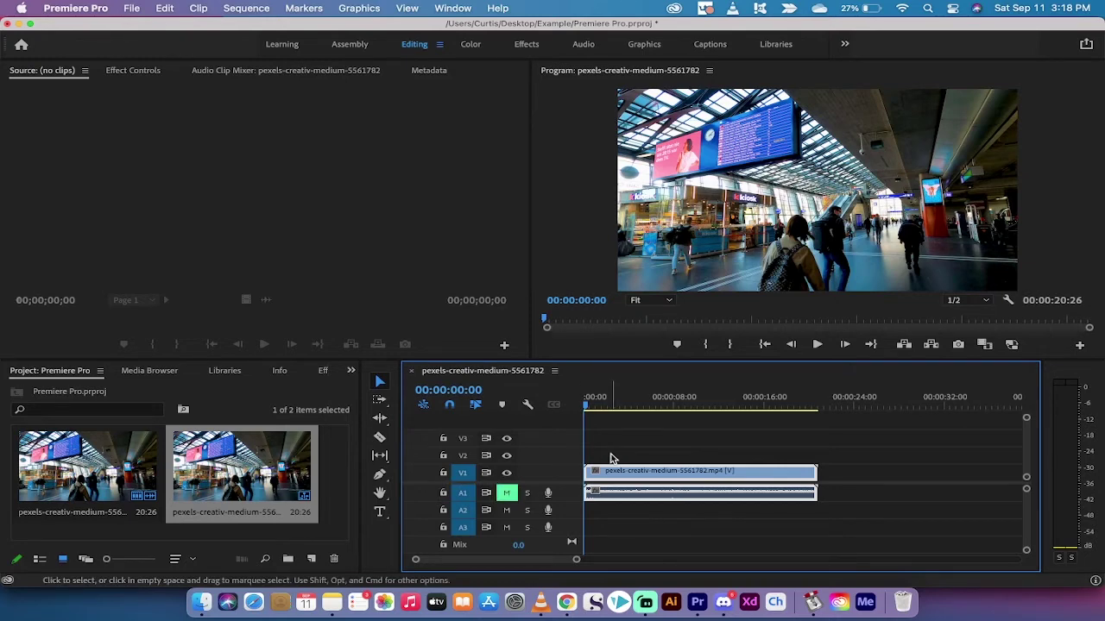
# - Choose Proxy > Create Proxies from the original station clip's context menu
pyautogui.click(78, 462)
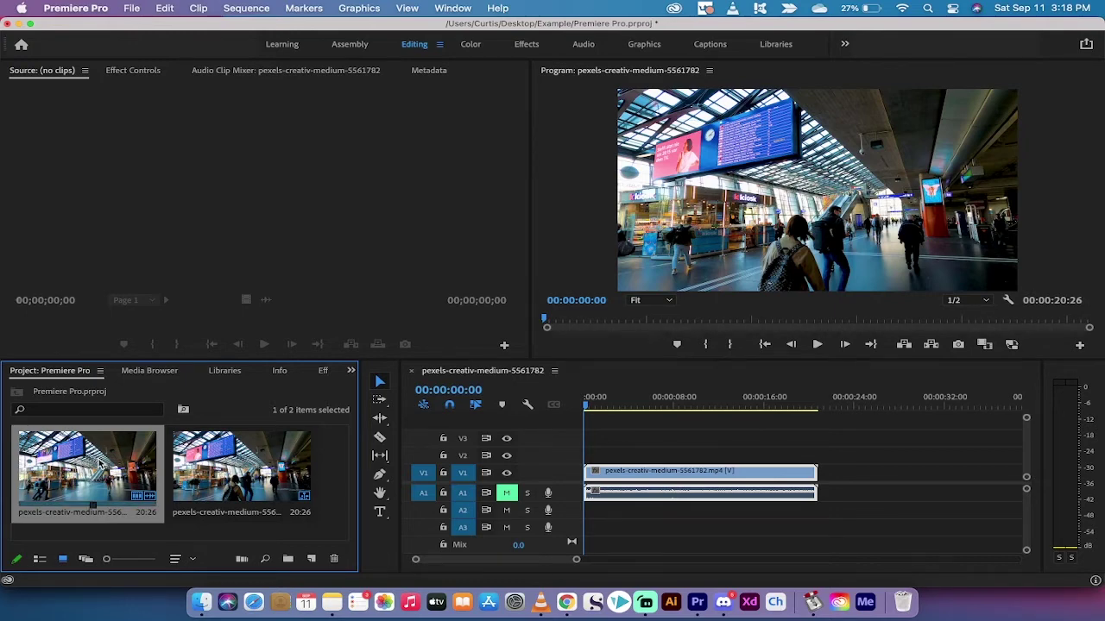
pyautogui.rightClick(99, 464)
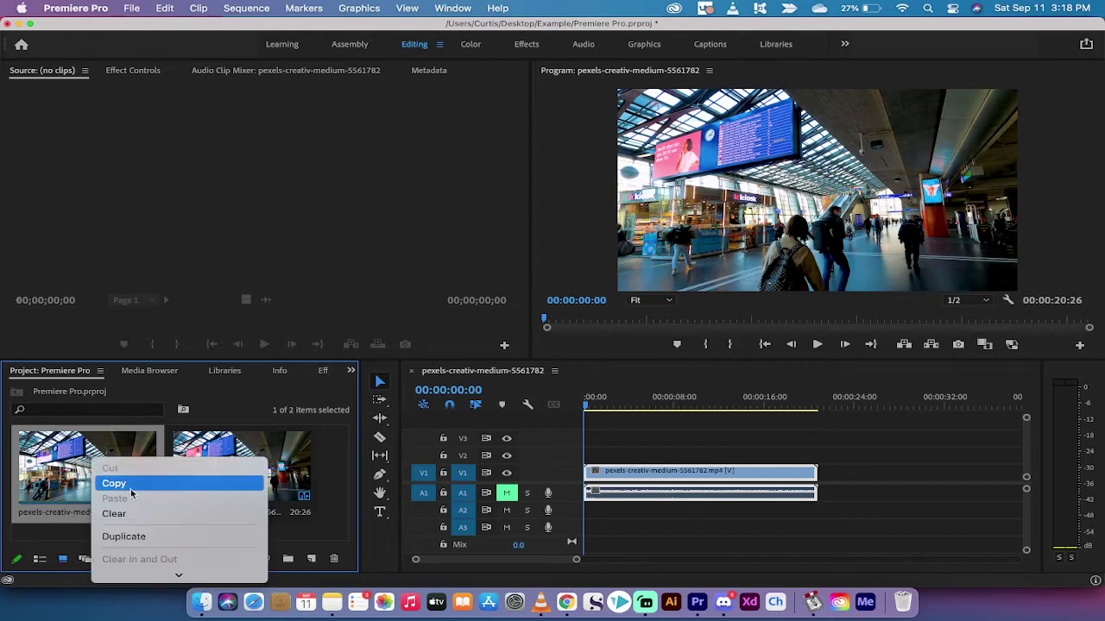
pyautogui.scroll(-5, 147, 449)
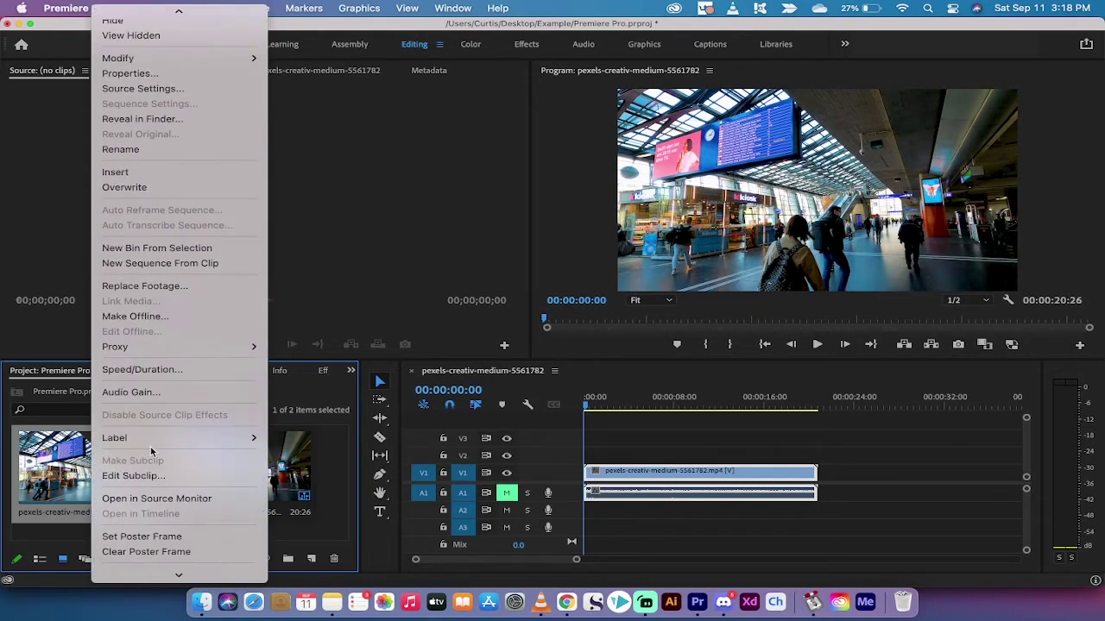
pyautogui.scroll(-2, 147, 451)
pyautogui.scroll(-2, 149, 451)
pyautogui.scroll(-2, 150, 449)
pyautogui.scroll(5, 150, 444)
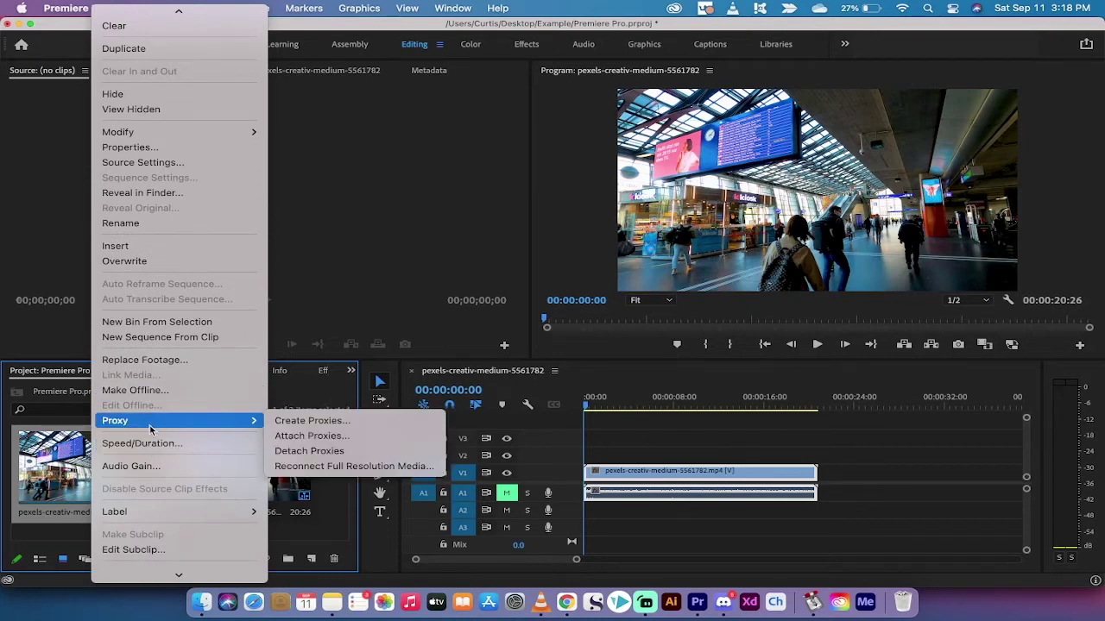
pyautogui.click(299, 421)
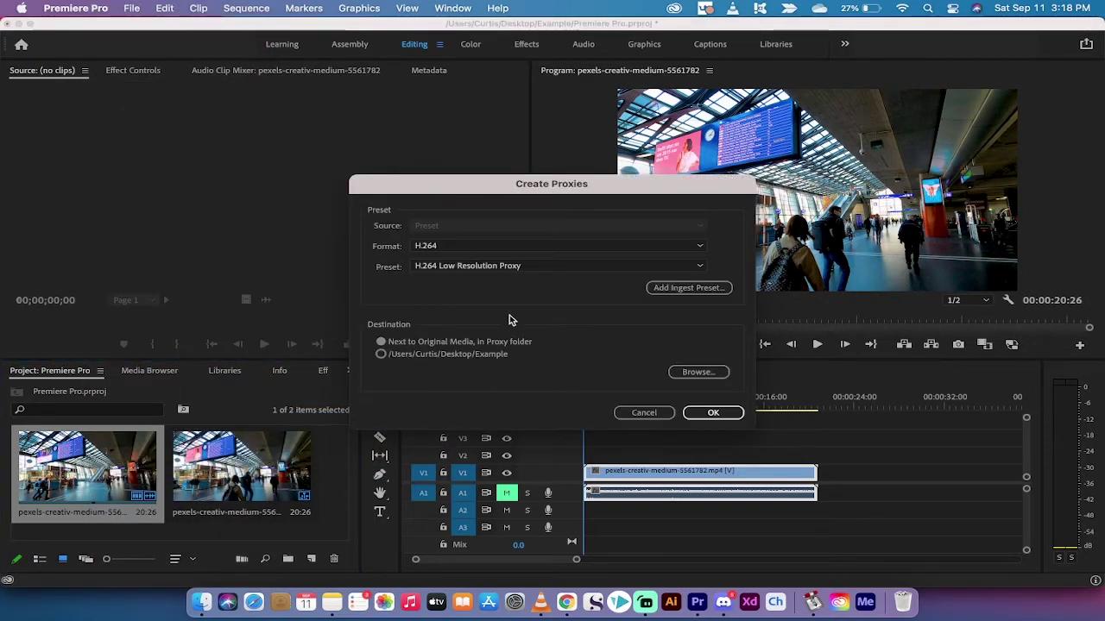
# - Keep H.264 format, pick the H.264 Low Resolution Proxy preset, and confirm to start encoding
pyautogui.click(484, 250)
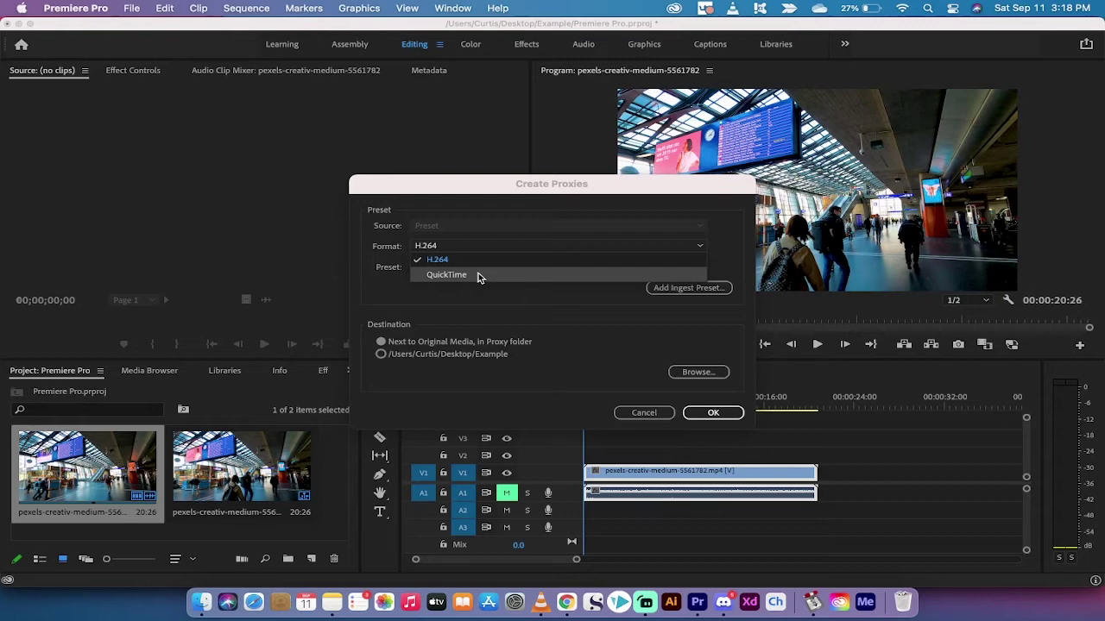
pyautogui.click(480, 260)
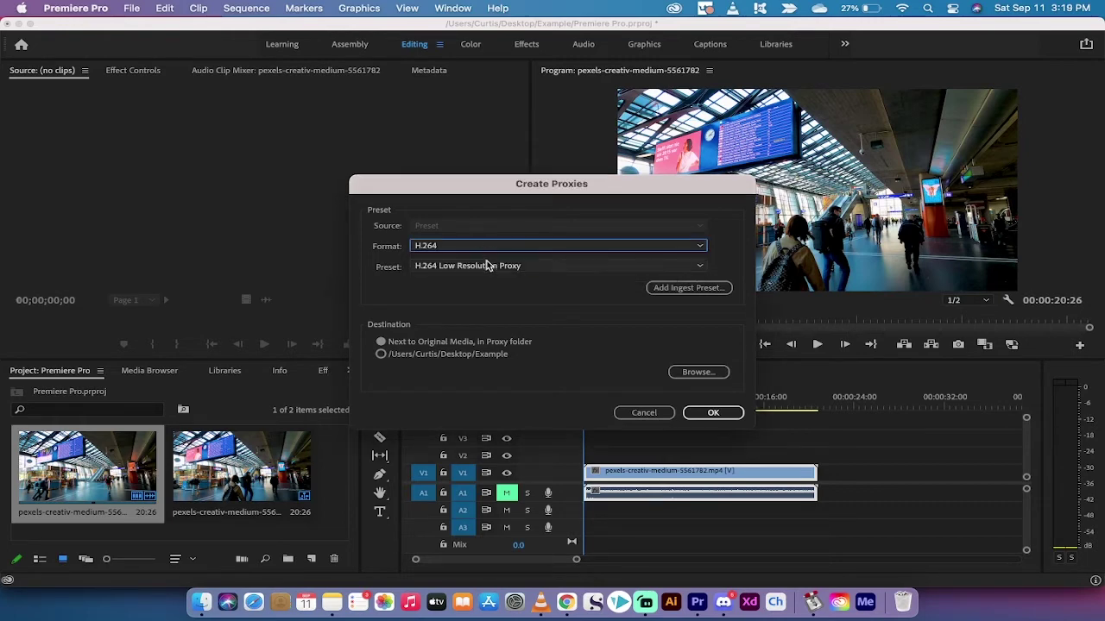
pyautogui.click(497, 268)
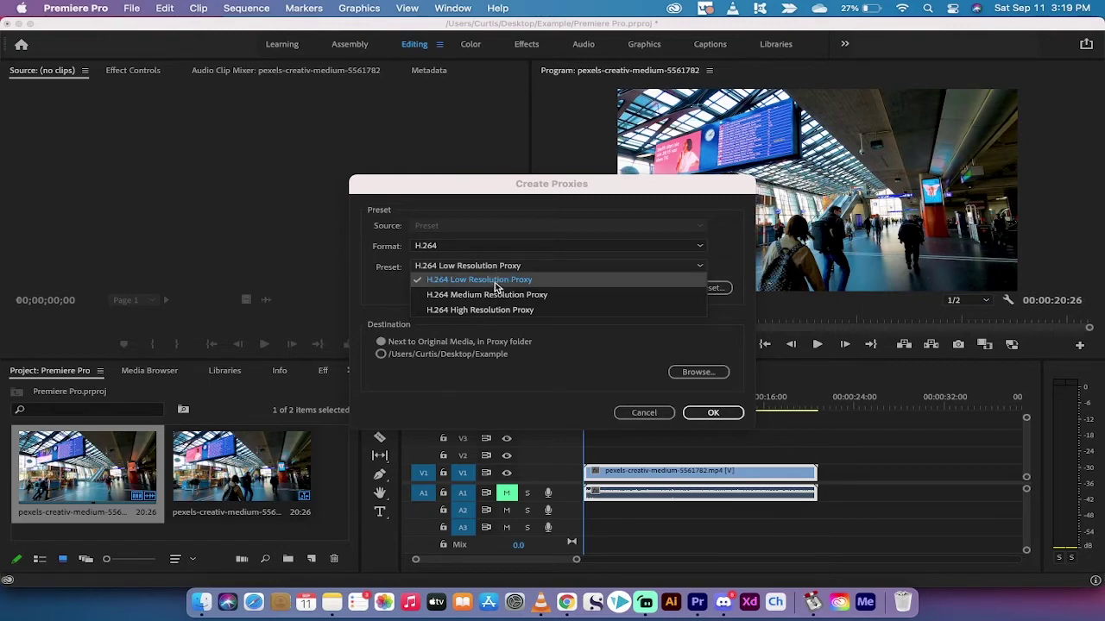
pyautogui.click(496, 282)
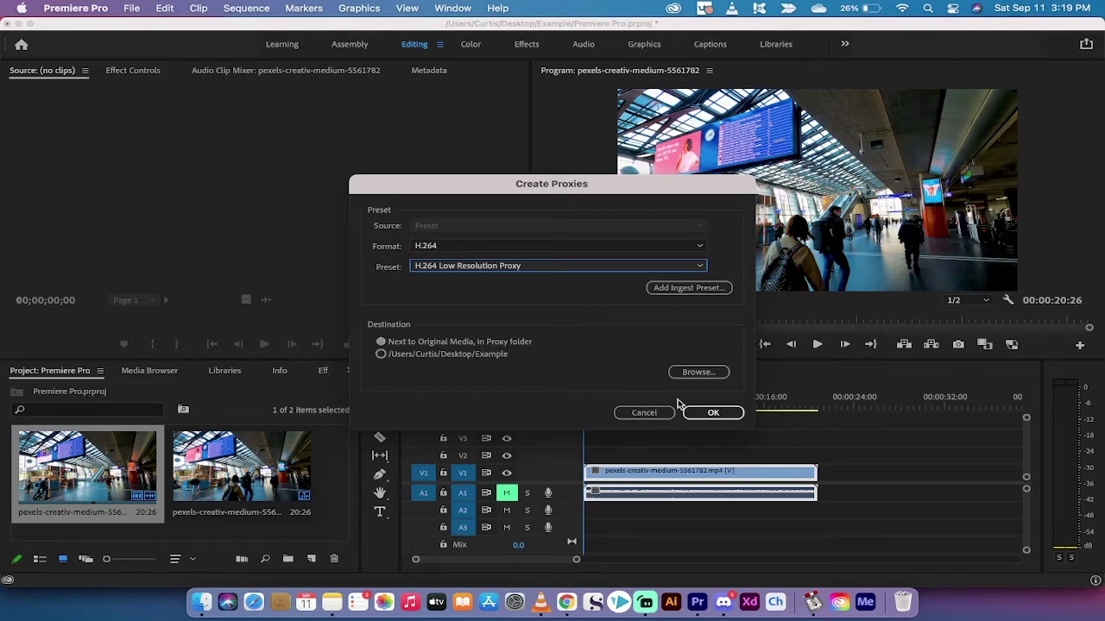
pyautogui.click(711, 413)
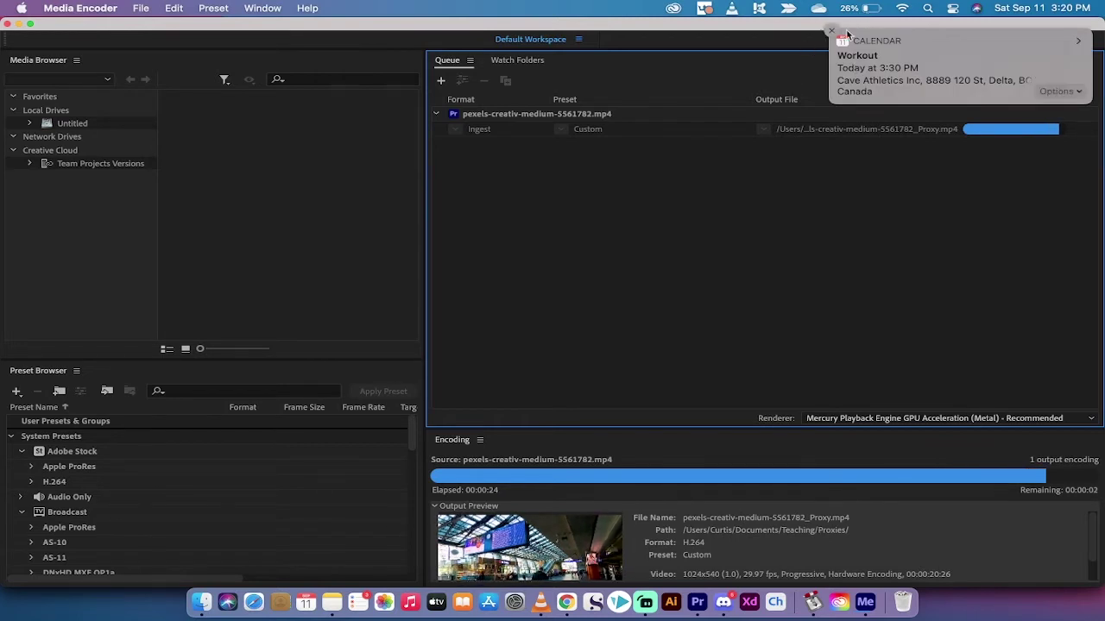
# - Once the proxy encode is done, dismiss the calendar notification and switch back to Premiere Pro
pyautogui.click(833, 31)
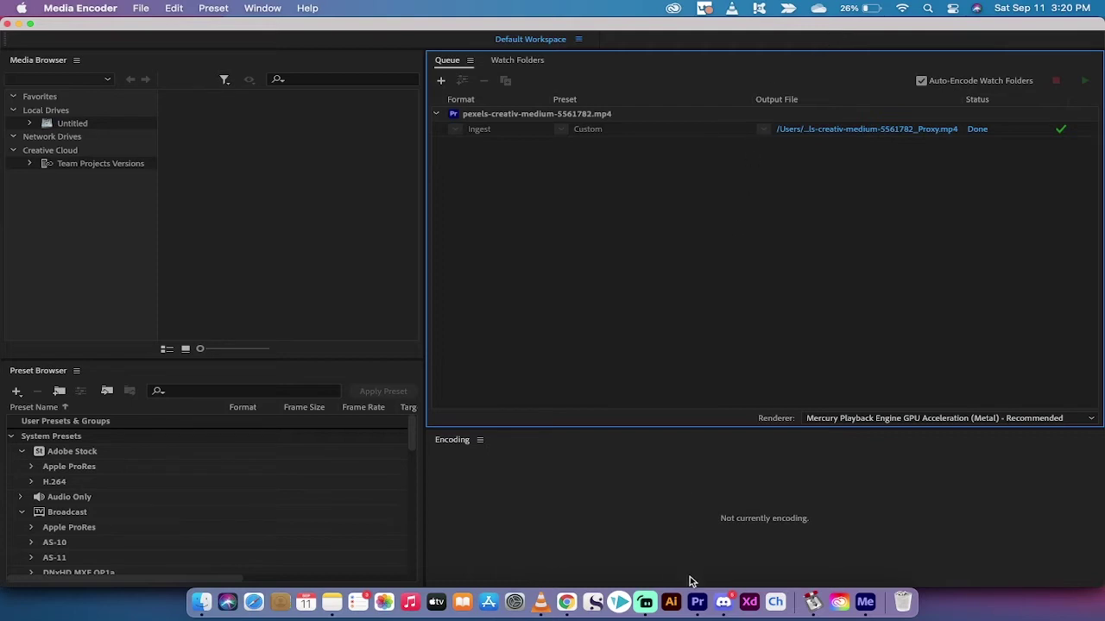
pyautogui.click(695, 603)
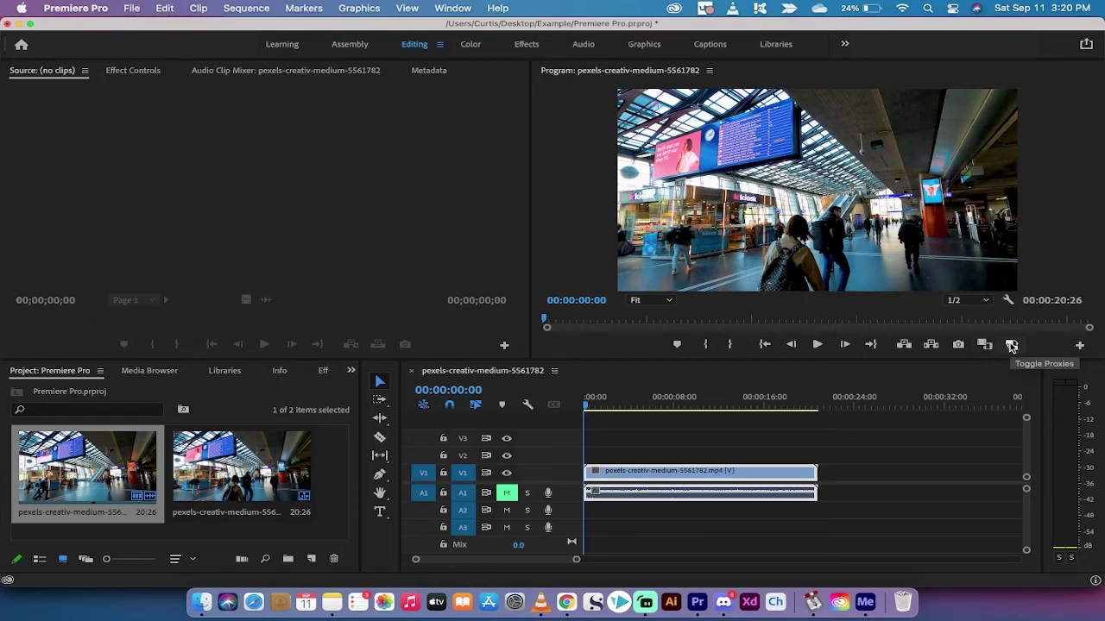
# - Add the Toggle Proxies button to the Program monitor button bar and switch it on
pyautogui.click(1011, 345)
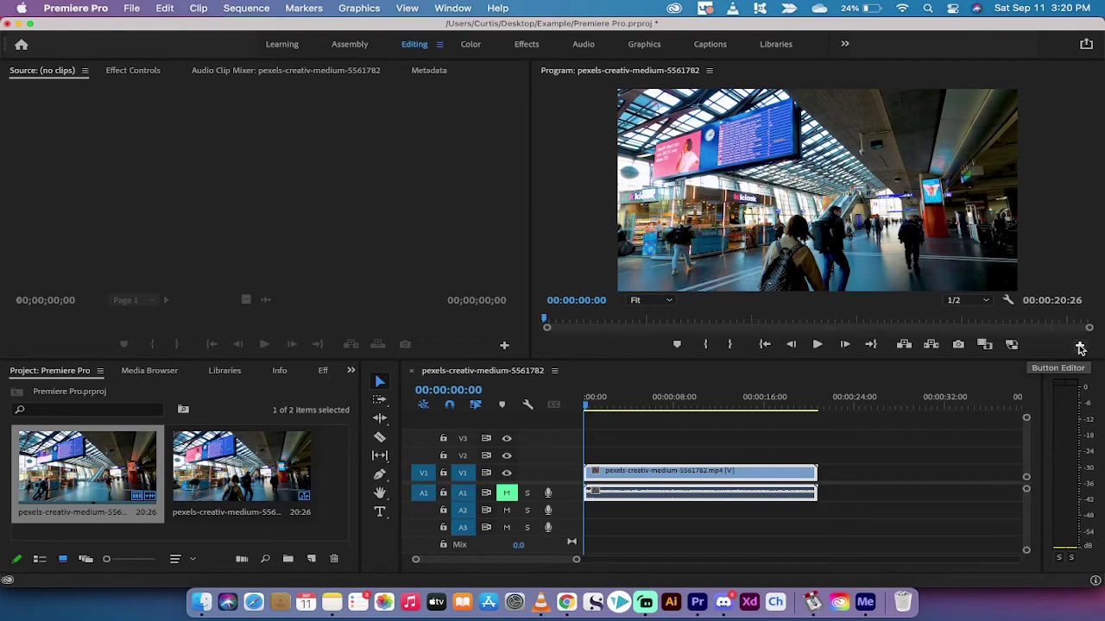
pyautogui.click(1079, 347)
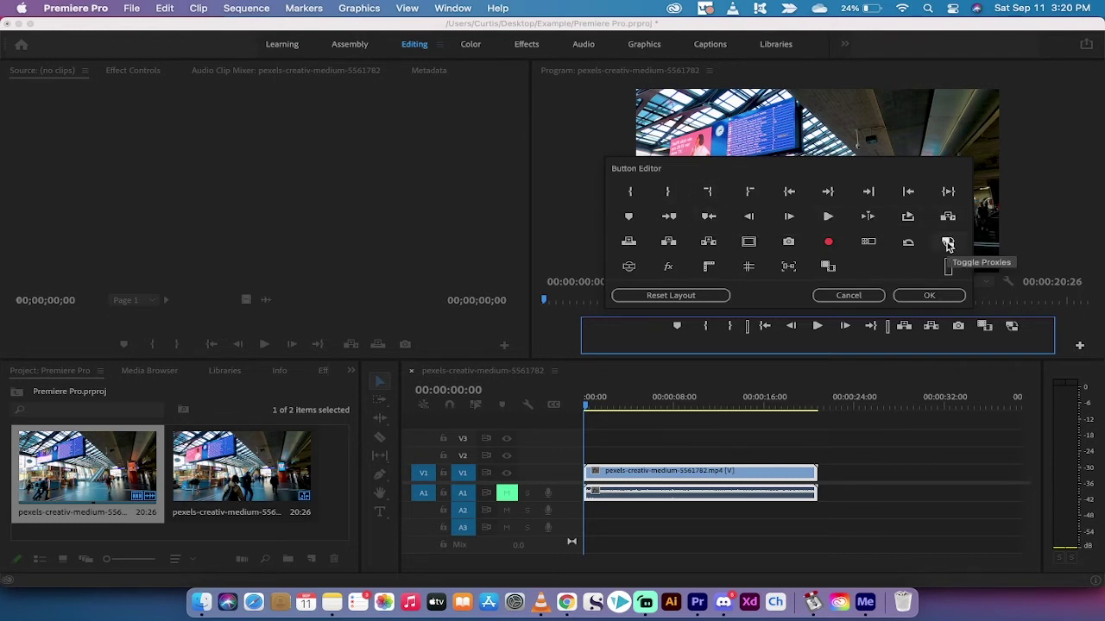
pyautogui.moveTo(948, 244); pyautogui.dragTo(1011, 328)
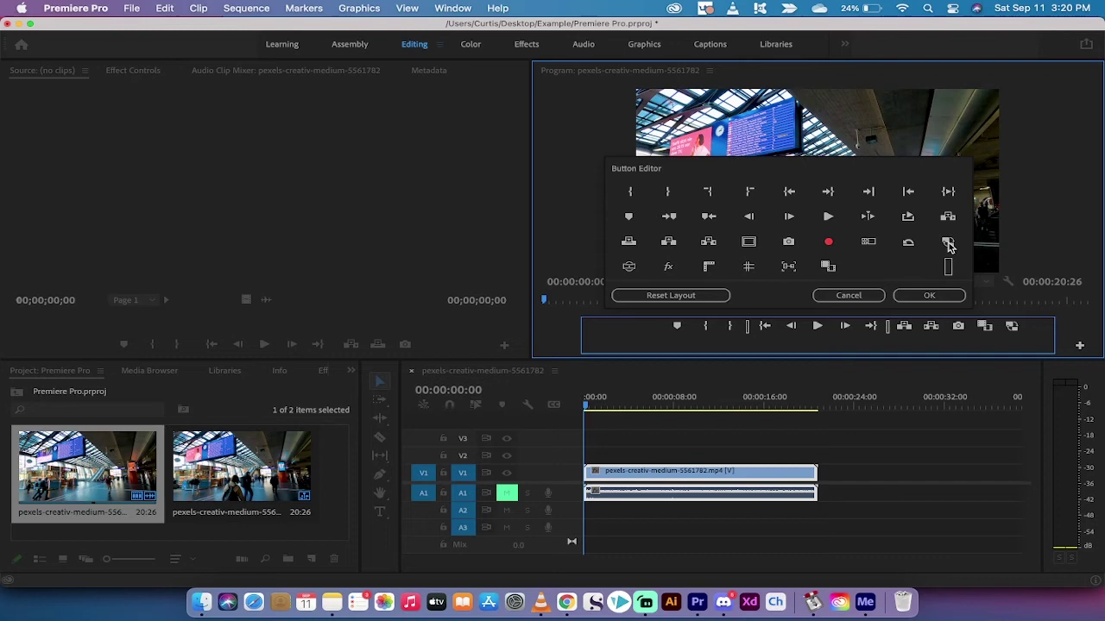
pyautogui.click(849, 296)
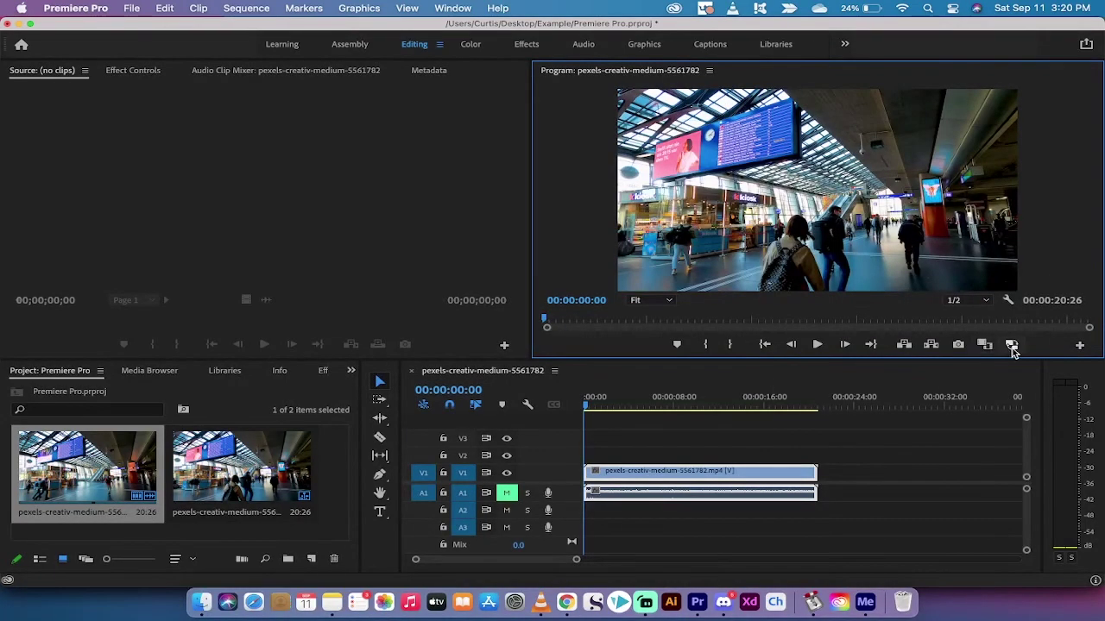
pyautogui.click(1013, 345)
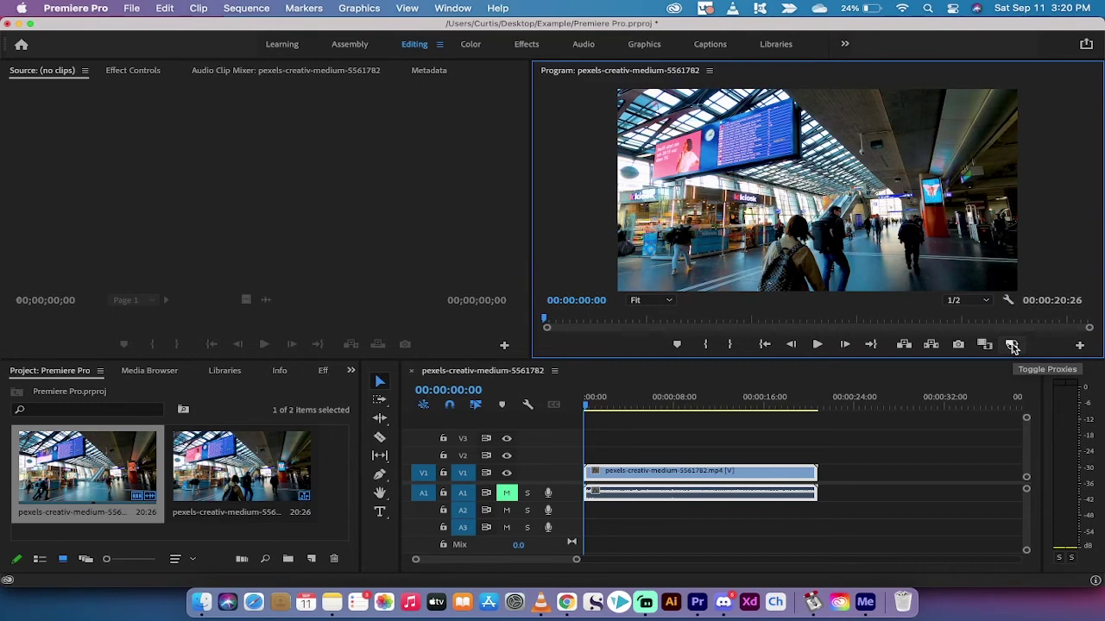
pyautogui.click(1012, 345)
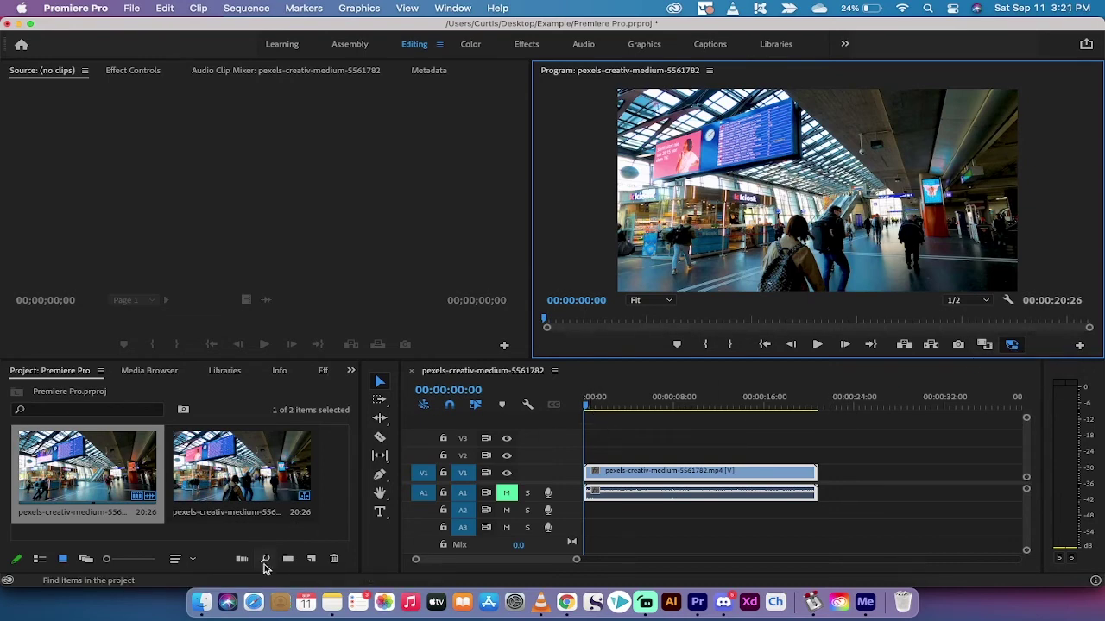
pyautogui.click(200, 602)
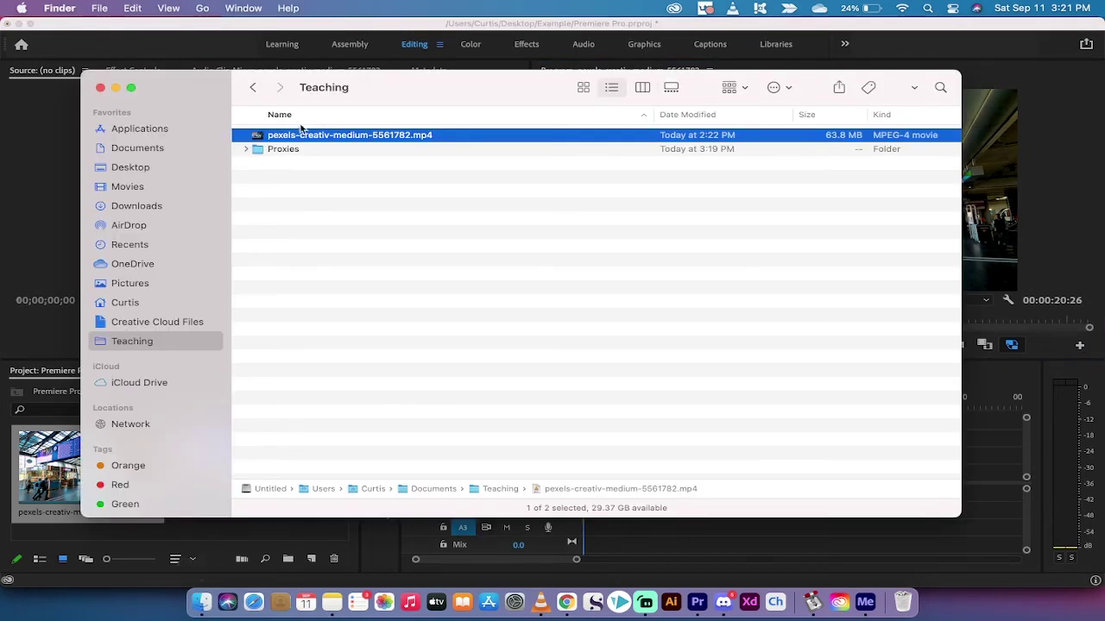
pyautogui.click(245, 149)
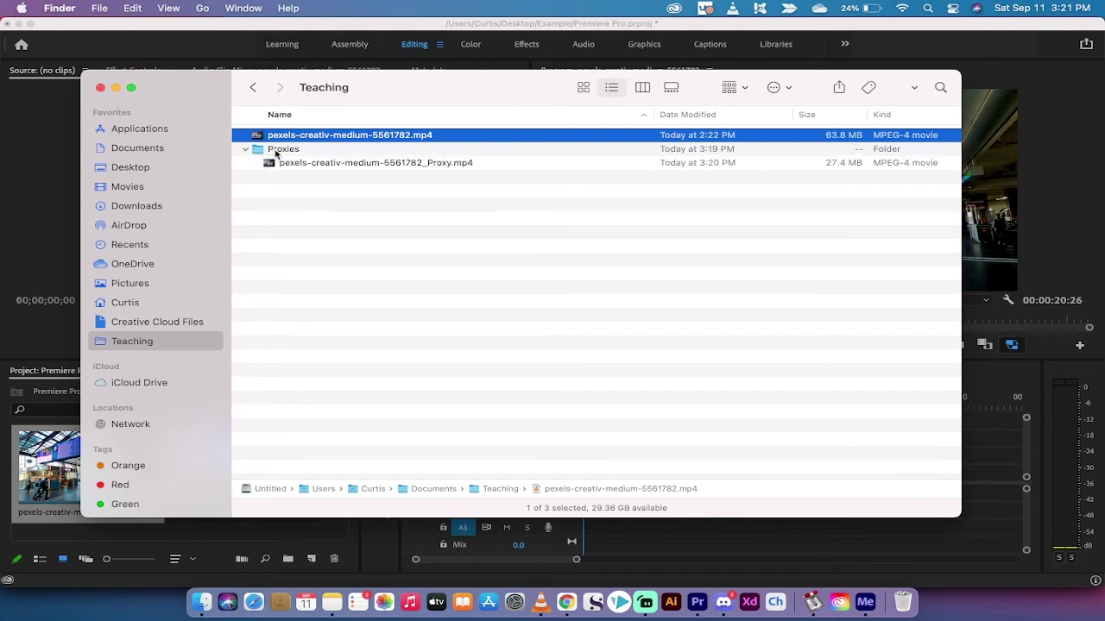
pyautogui.click(326, 164)
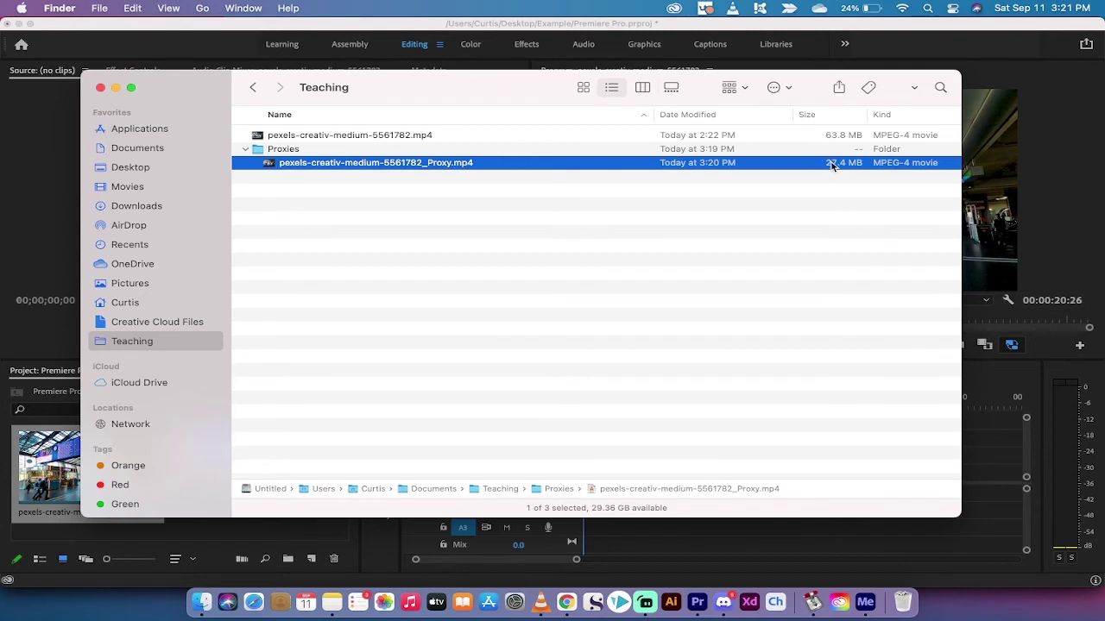
pyautogui.click(423, 141)
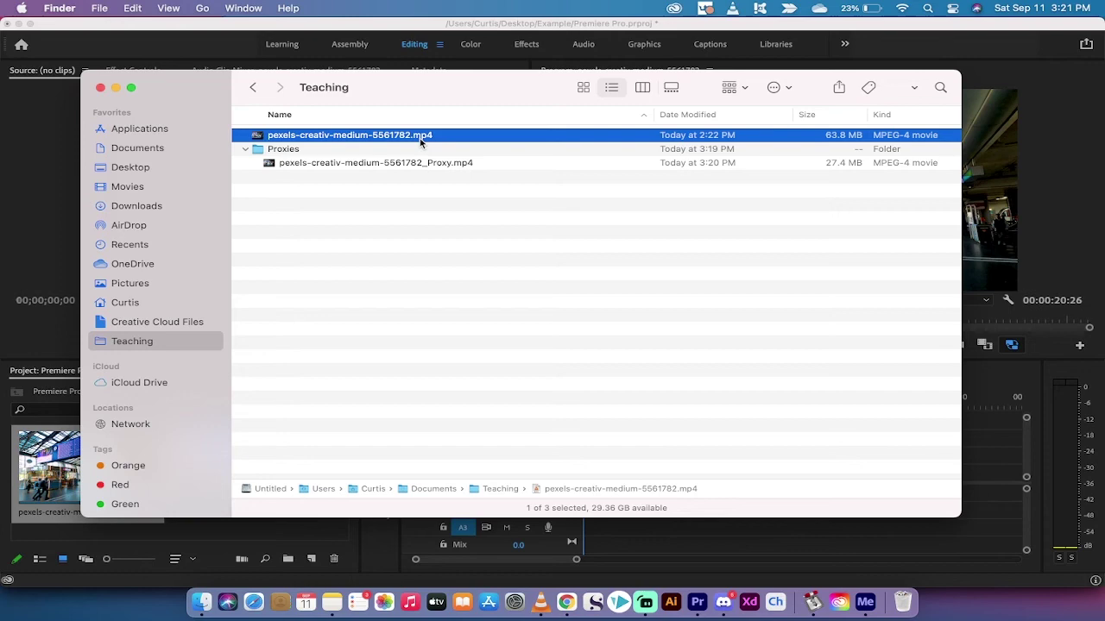
pyautogui.click(100, 87)
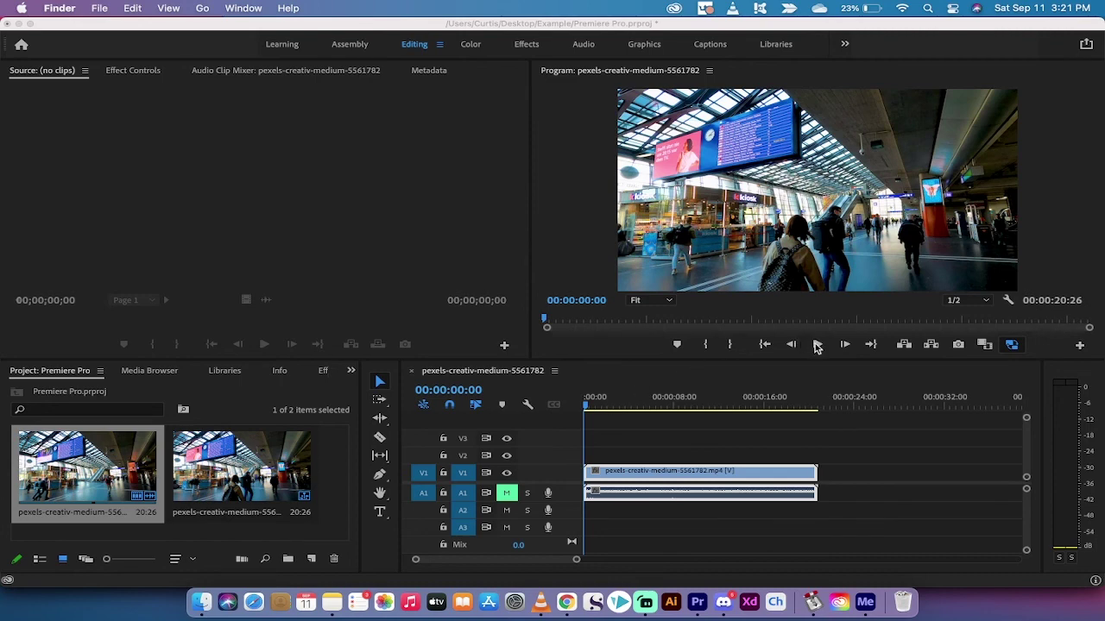
# - Play the sequence with proxies from the start, stopping at 00:00:10:09
pyautogui.click(816, 346)
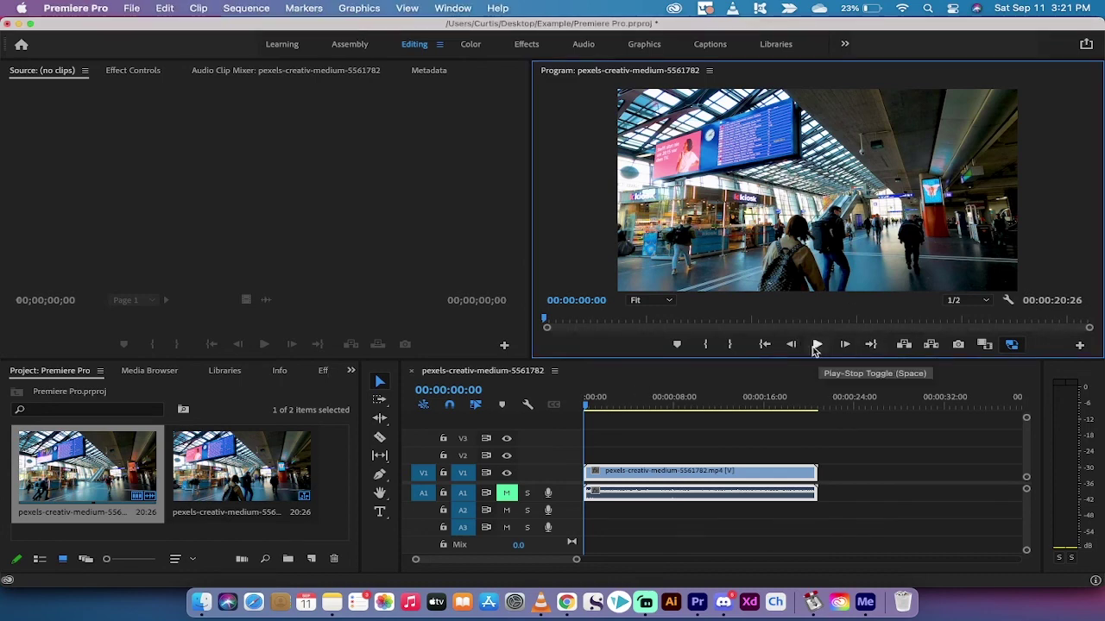
pyautogui.click(591, 403)
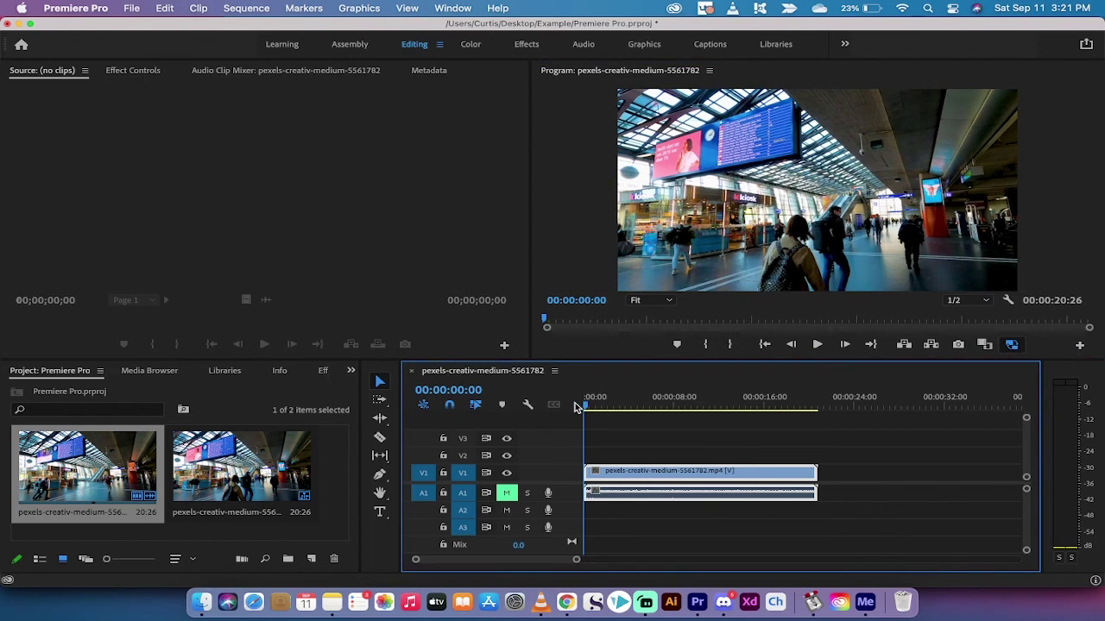
pyautogui.press('space')
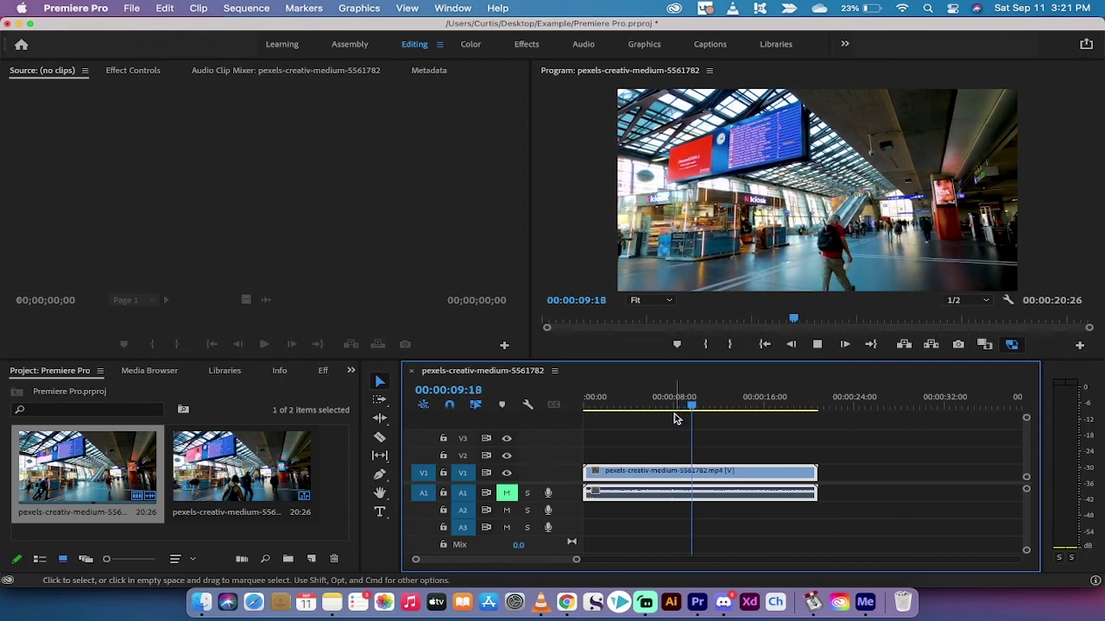
pyautogui.press('space')
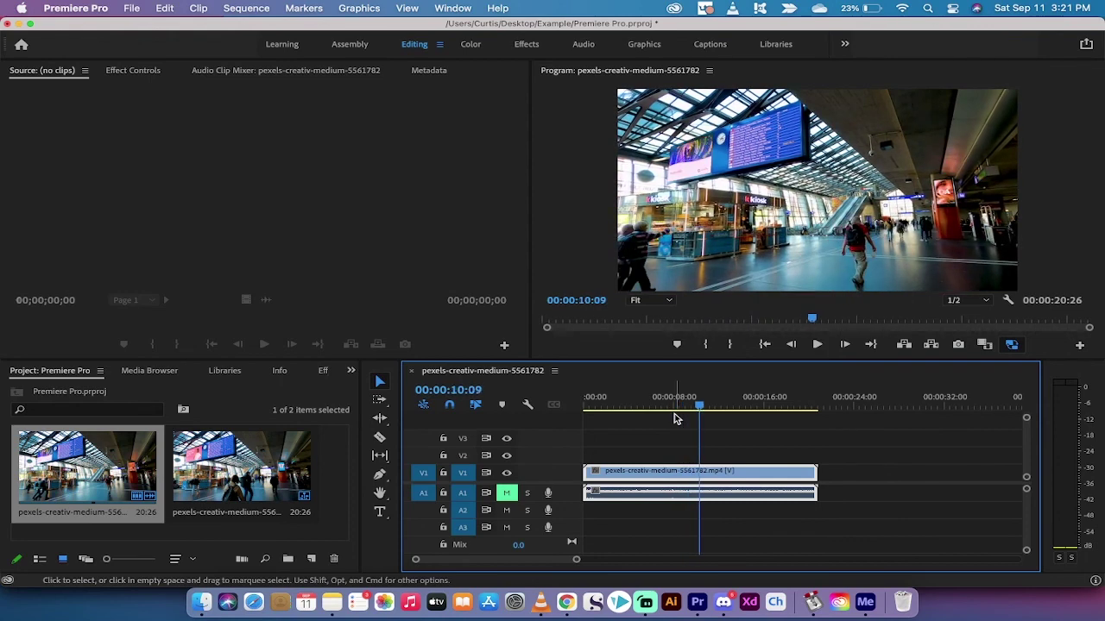